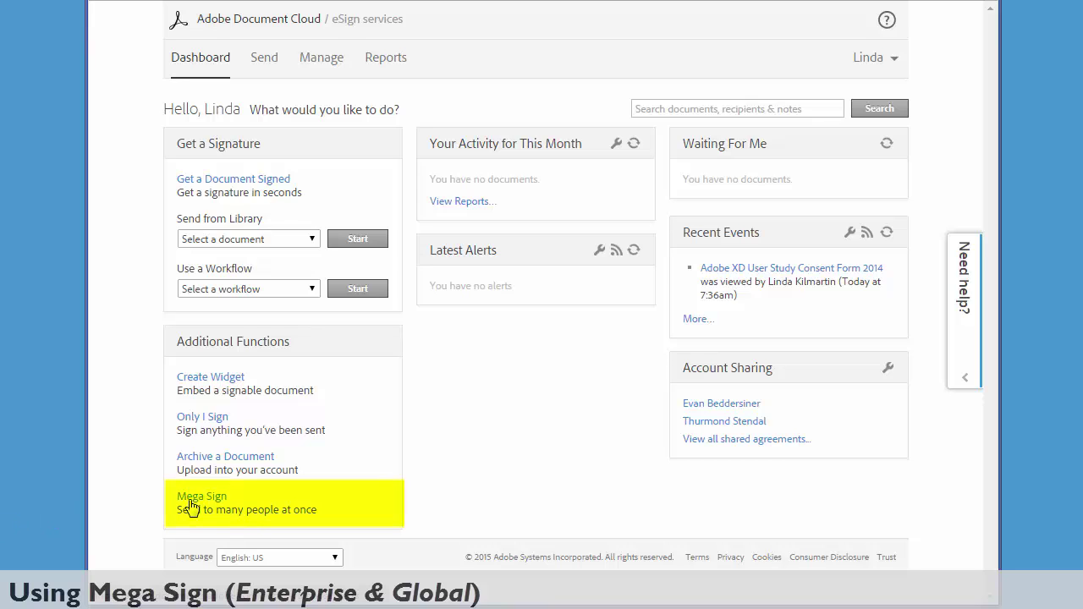
- Start a Mega Sign request with recipients imported from a CSV file
click(191, 506)
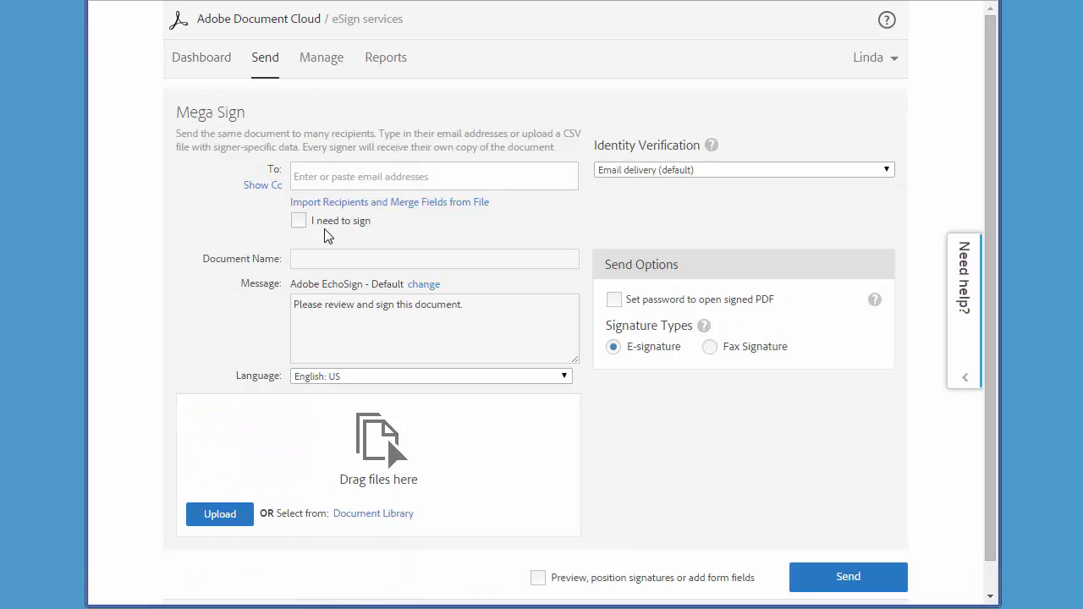
click(335, 203)
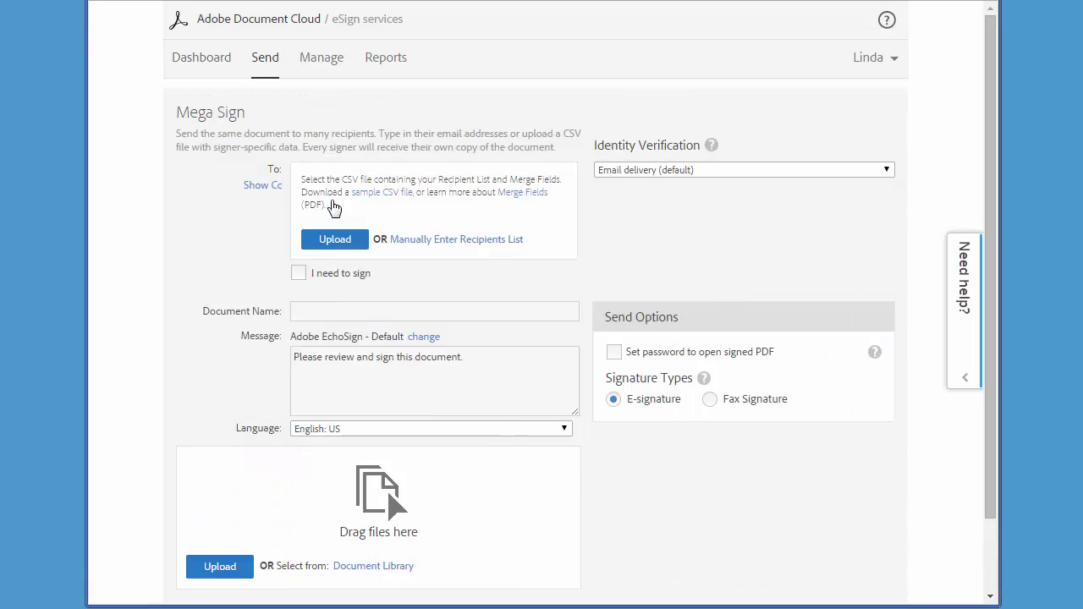
- Download the sample Mega Sign CSV and open it from the browser's download bar
click(394, 199)
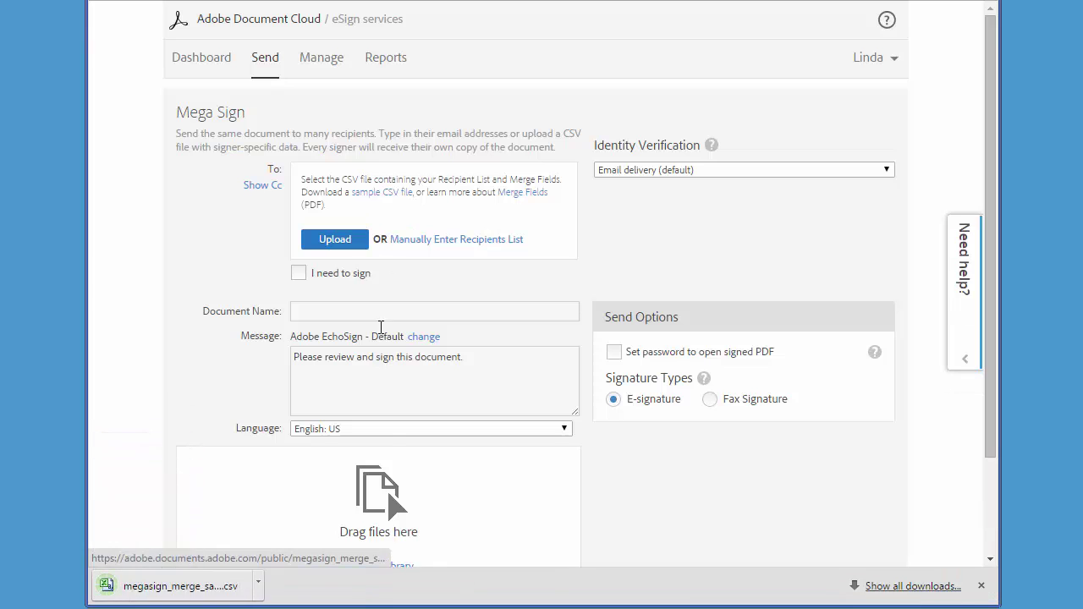
click(257, 590)
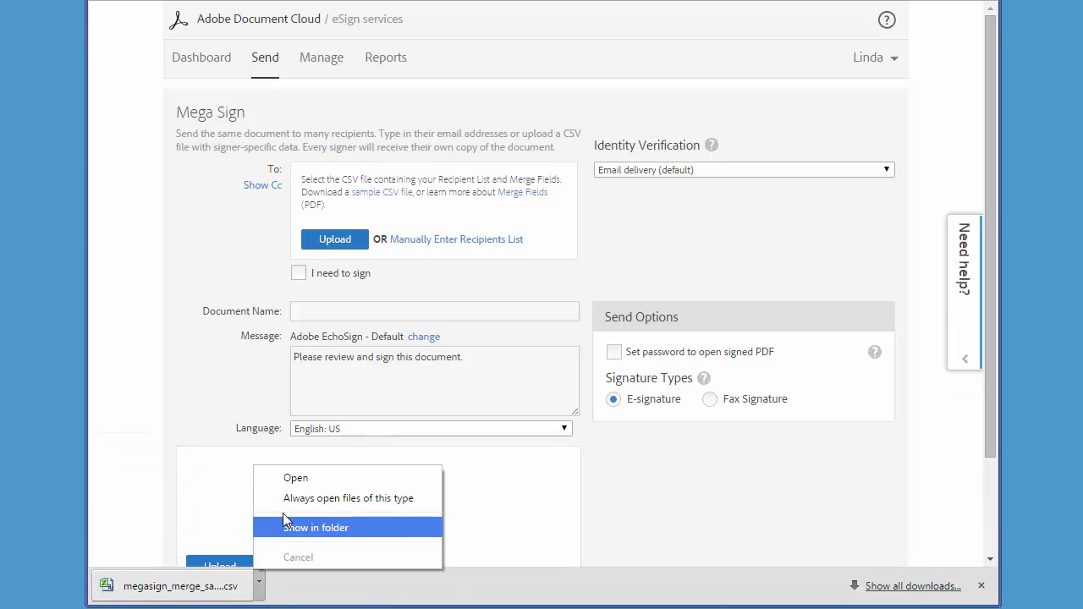
click(292, 479)
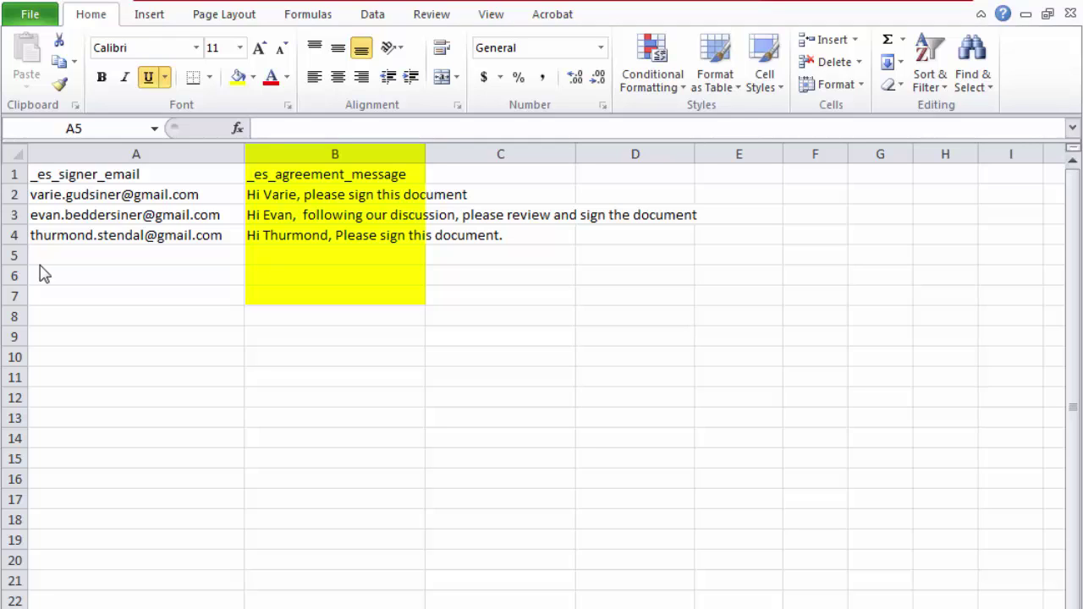
- Add a fifth row with the signer's e-mail and a personalised 'Please sign as agreed. Thanks.' message, saved as CSV
click(51, 255)
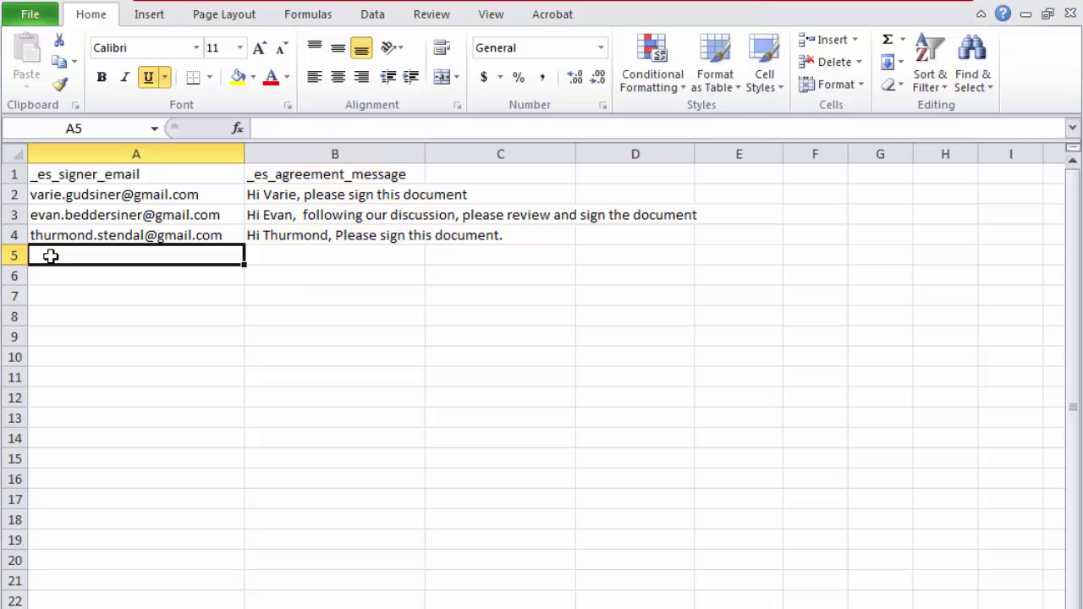
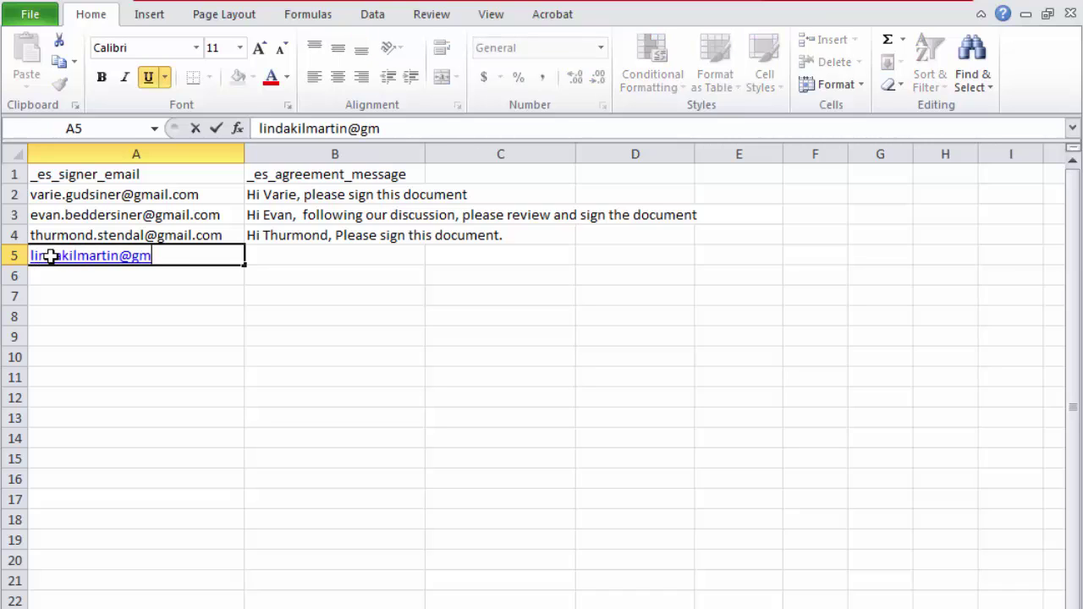
key(Tab)
text(Hi l)
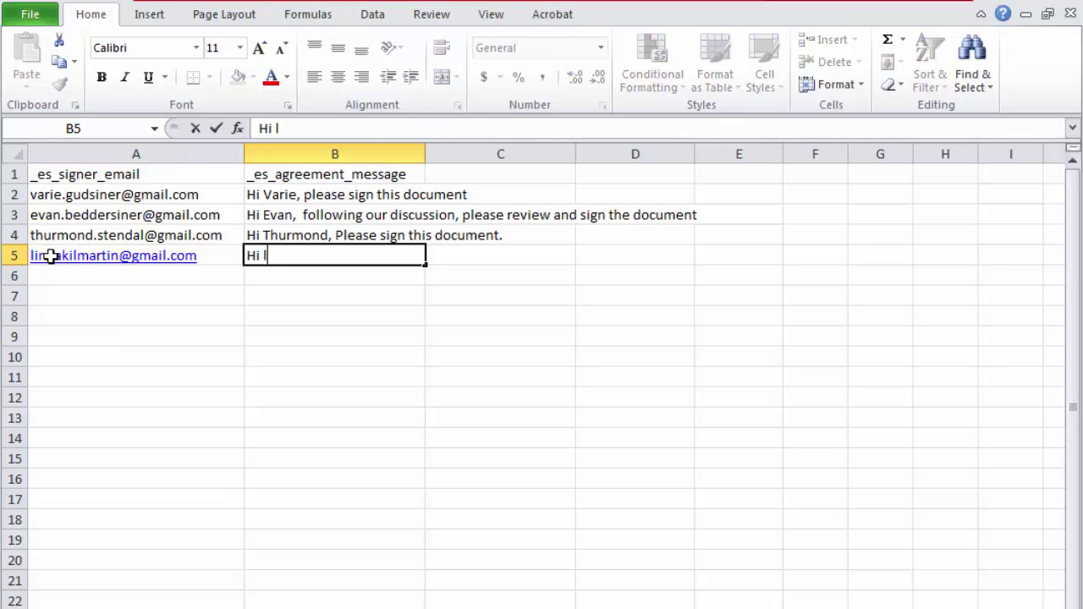
text(Linda, Pleases)
key(BackSpace)
text(sign as agre)
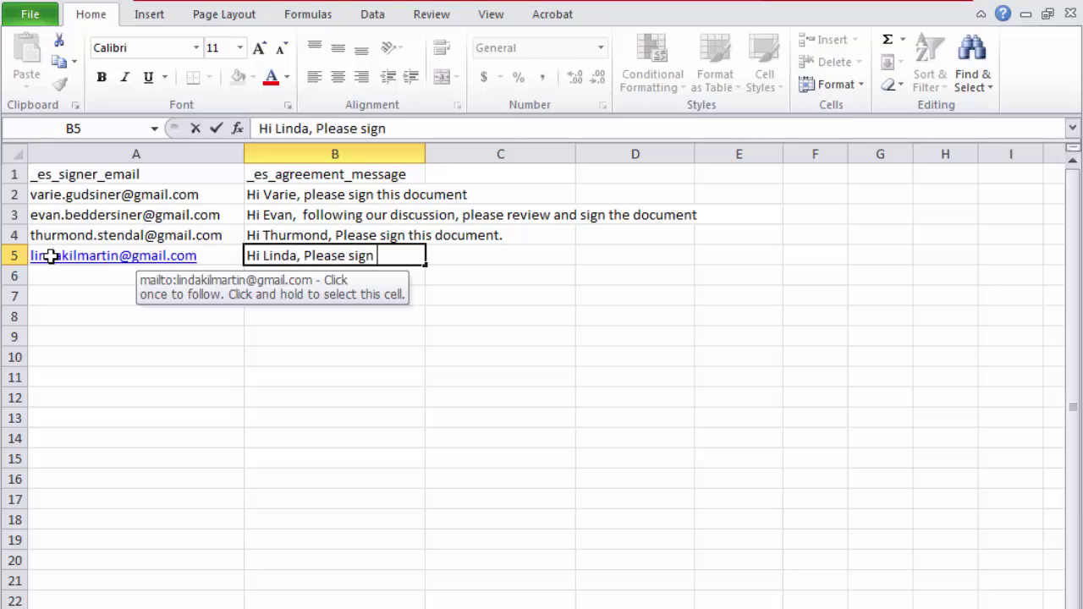
text(ed. Thanks.)
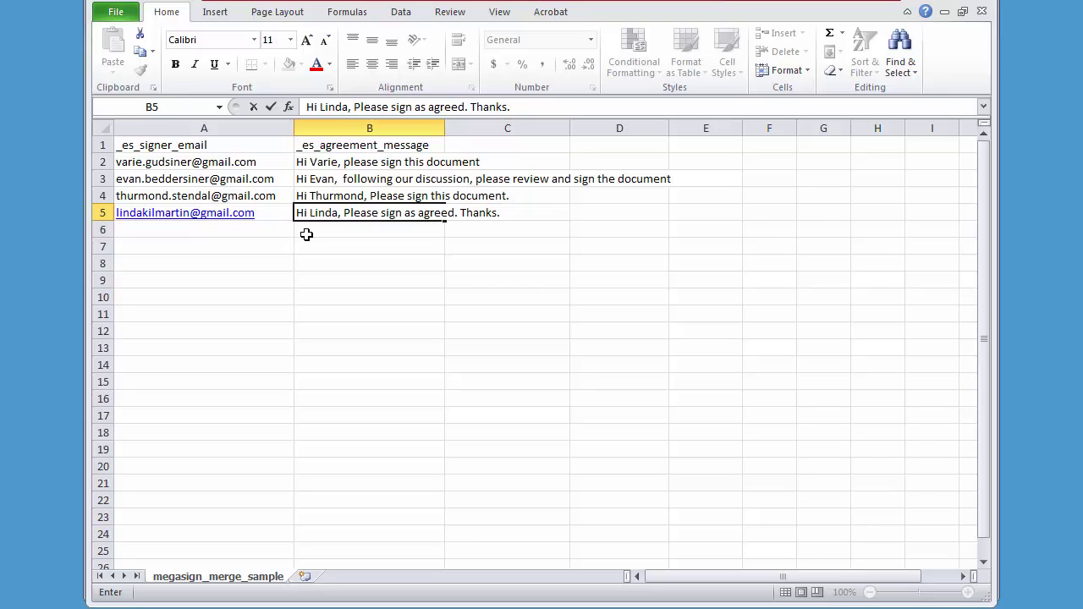
key(Return)
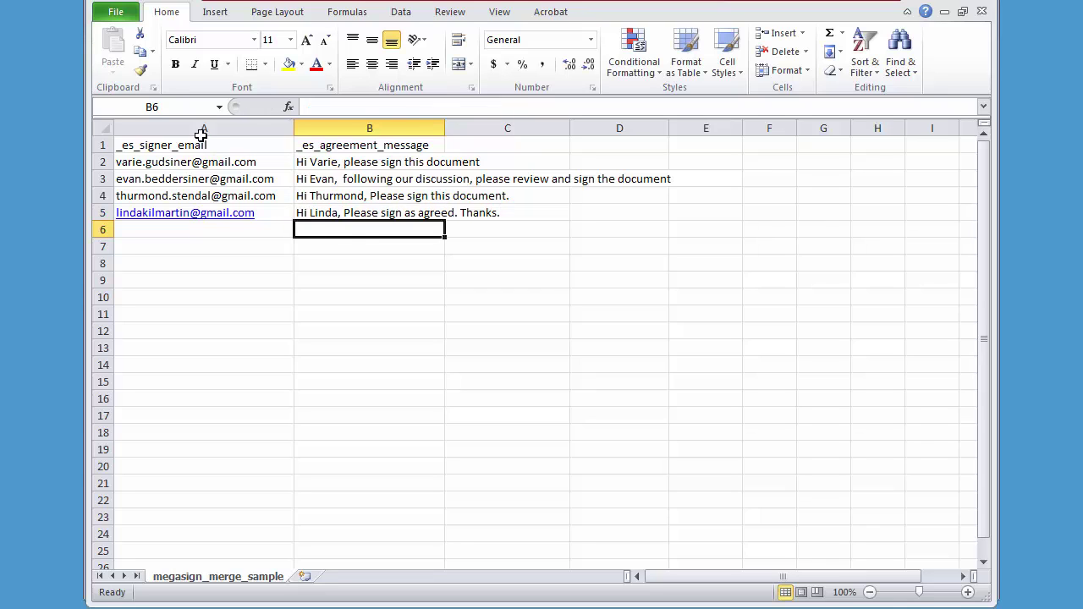
key(ctrl+s)
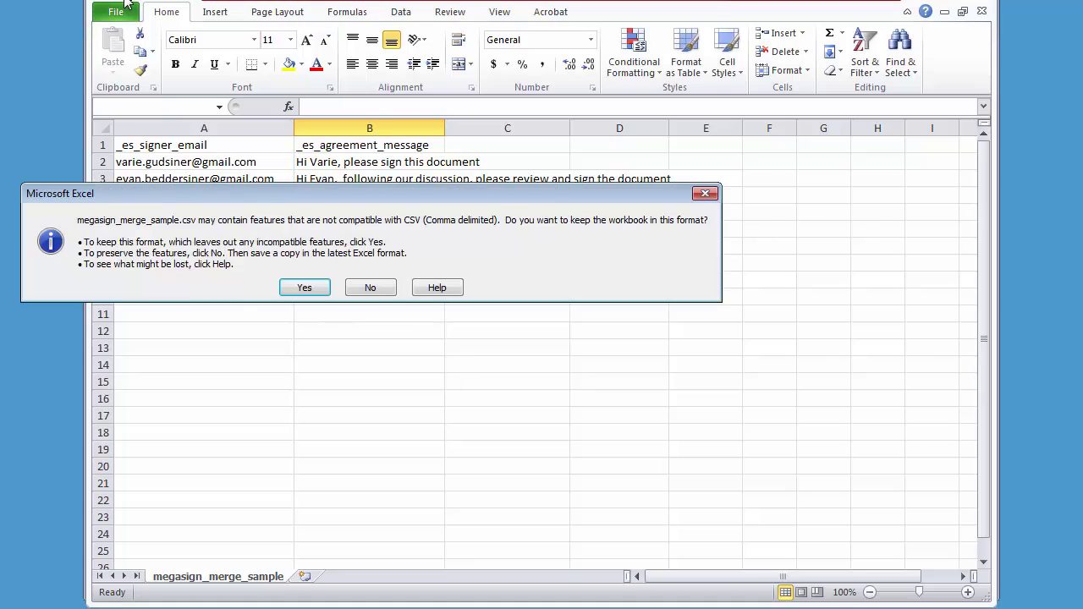
click(304, 288)
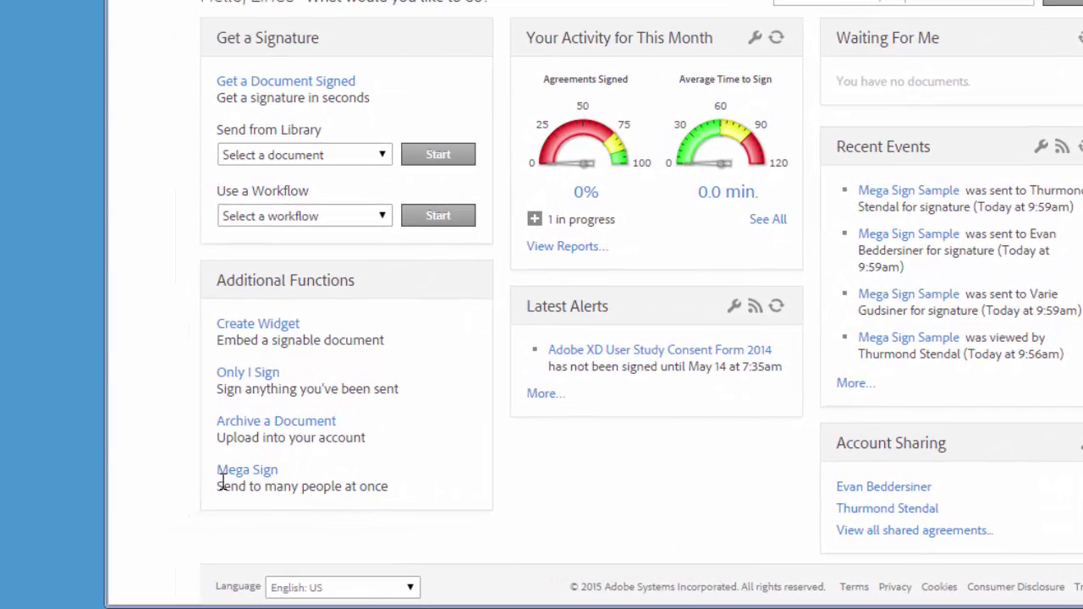
- Upload megasign_merge_sample.csv as the Mega Sign recipient import file
click(195, 497)
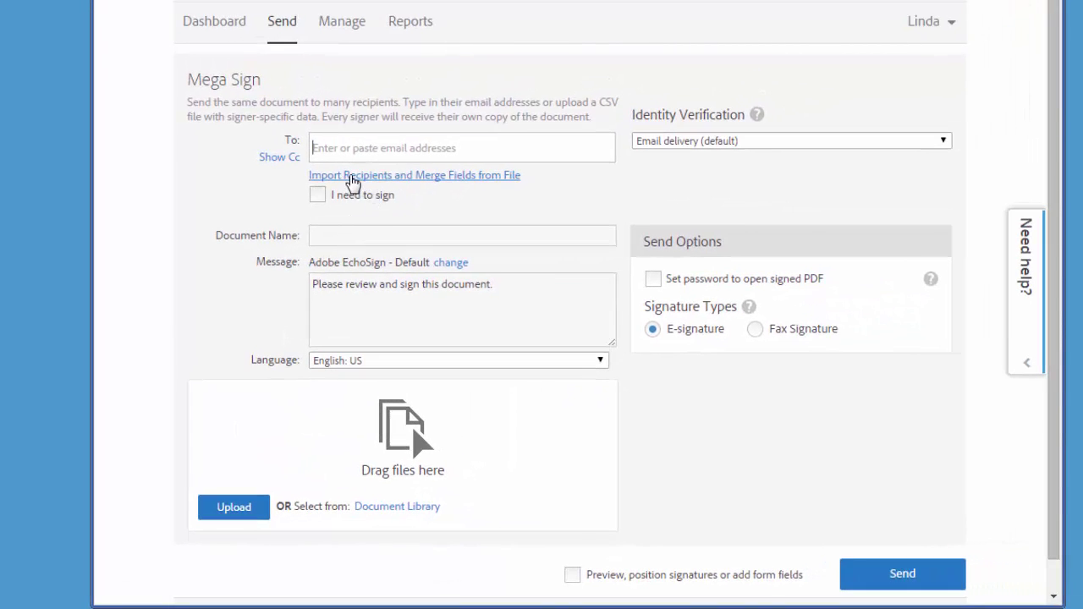
click(352, 181)
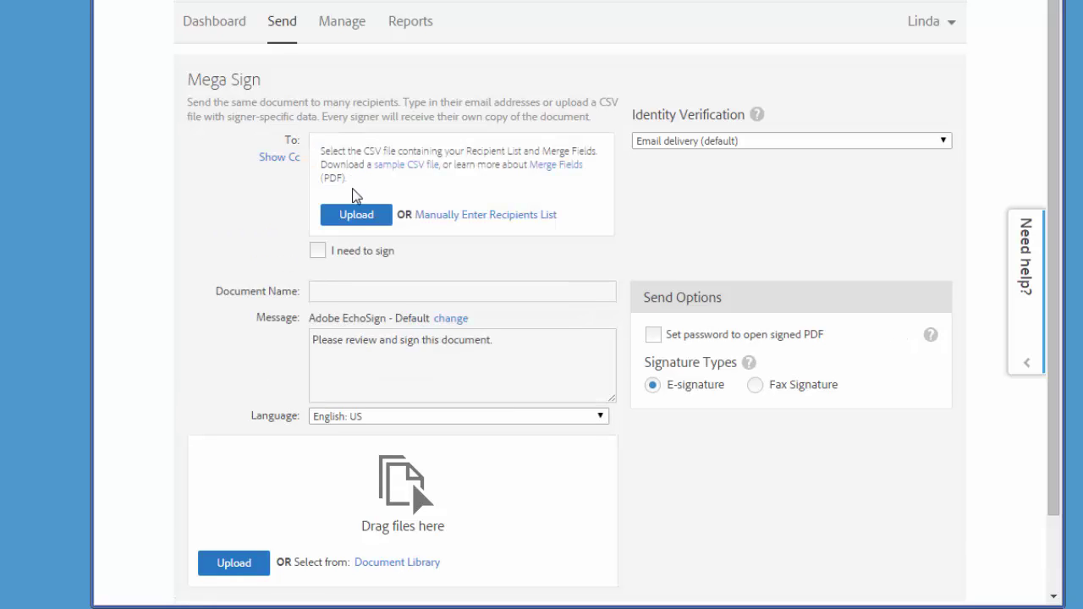
click(352, 218)
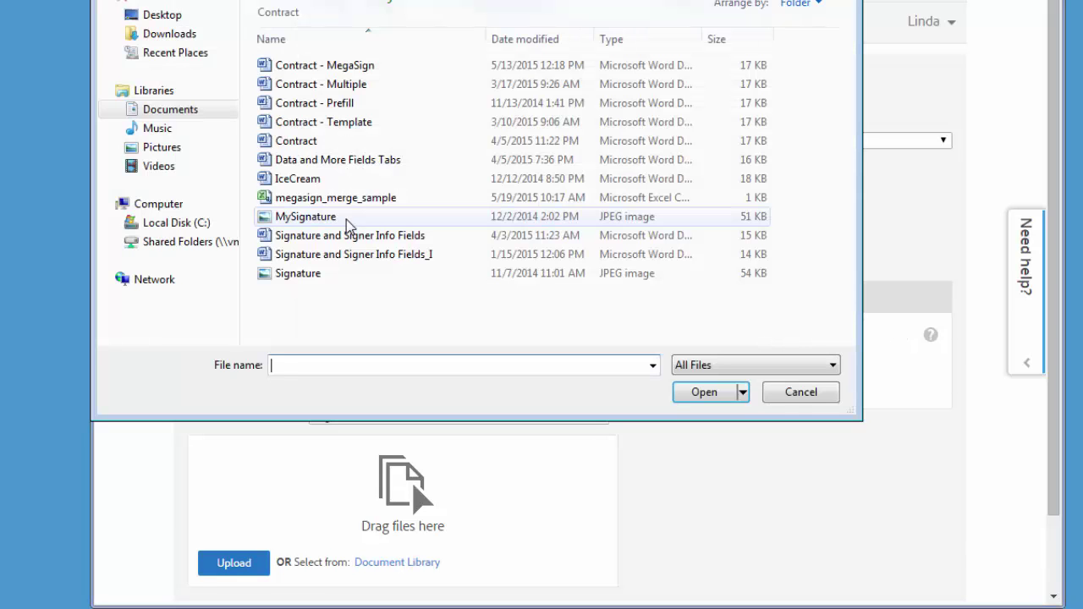
click(346, 201)
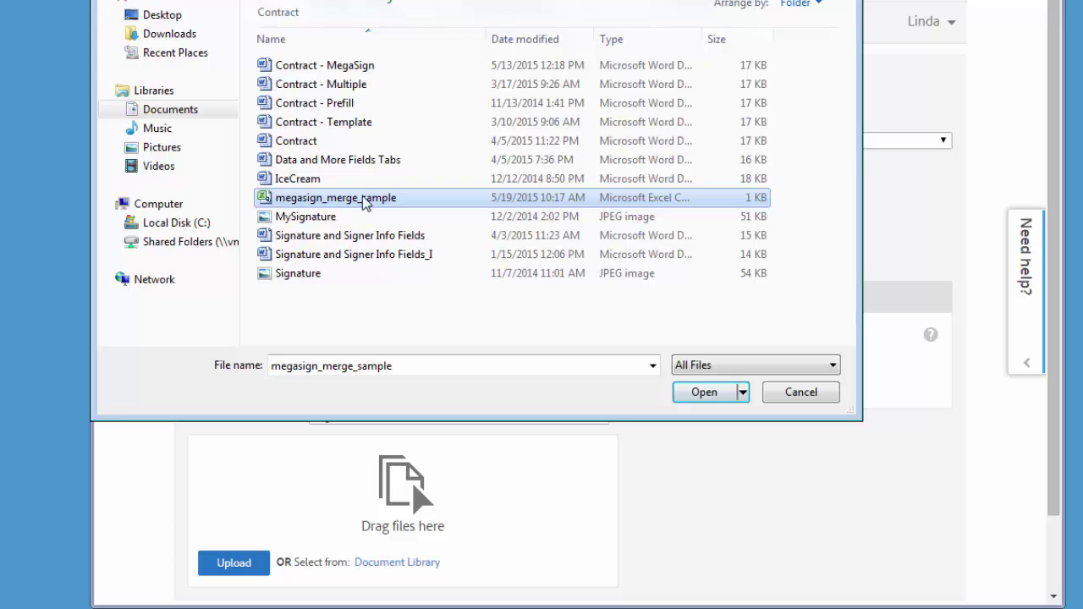
click(690, 392)
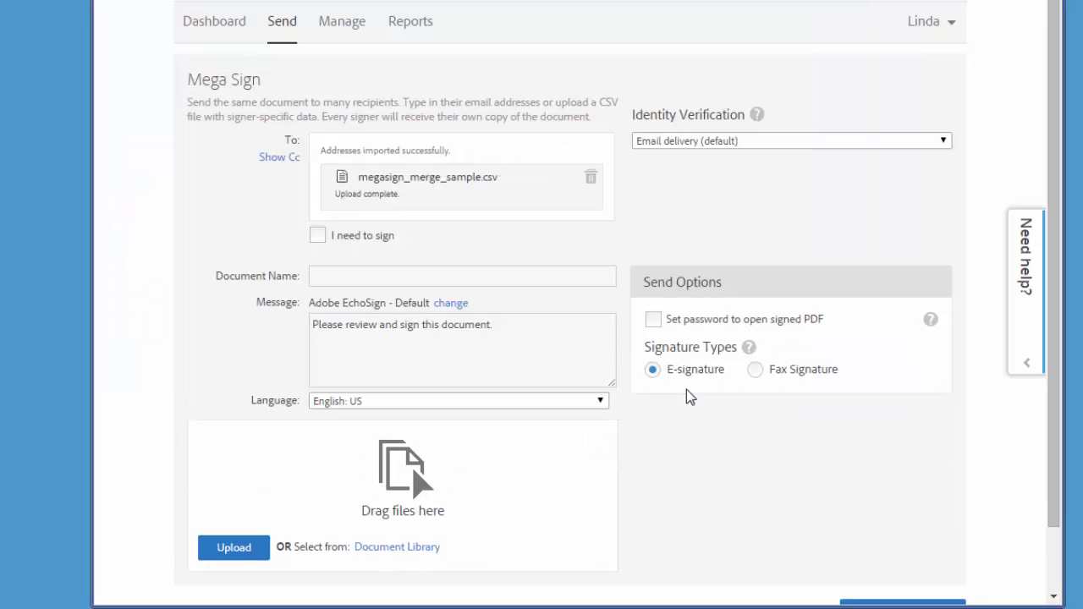
- Name the request 'Mega Sign Demo', attach Contract - MegaSign.docx, and enable preview before continuing
click(371, 277)
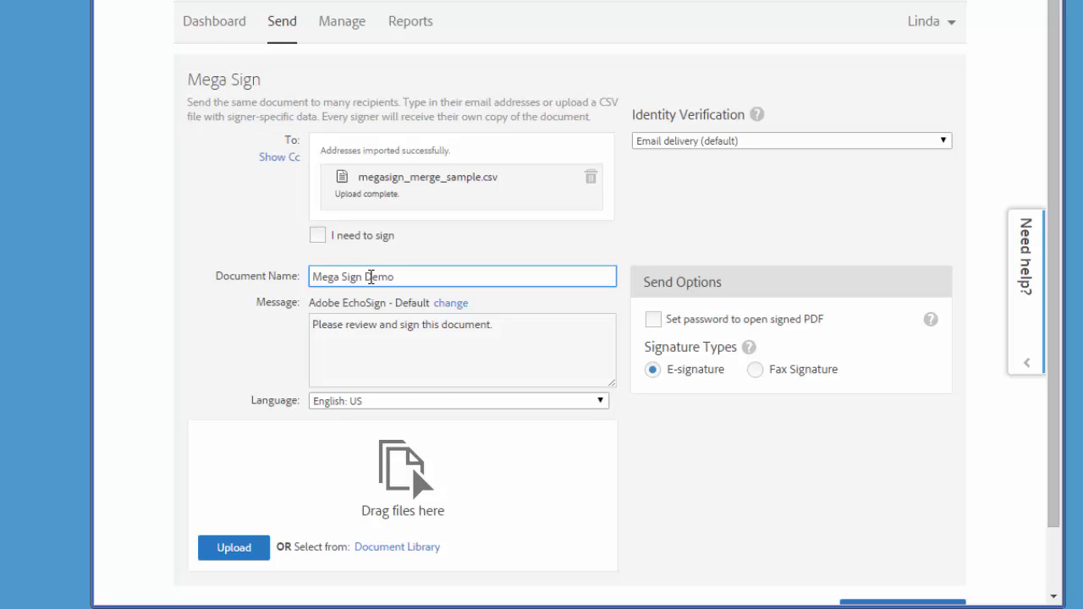
click(254, 546)
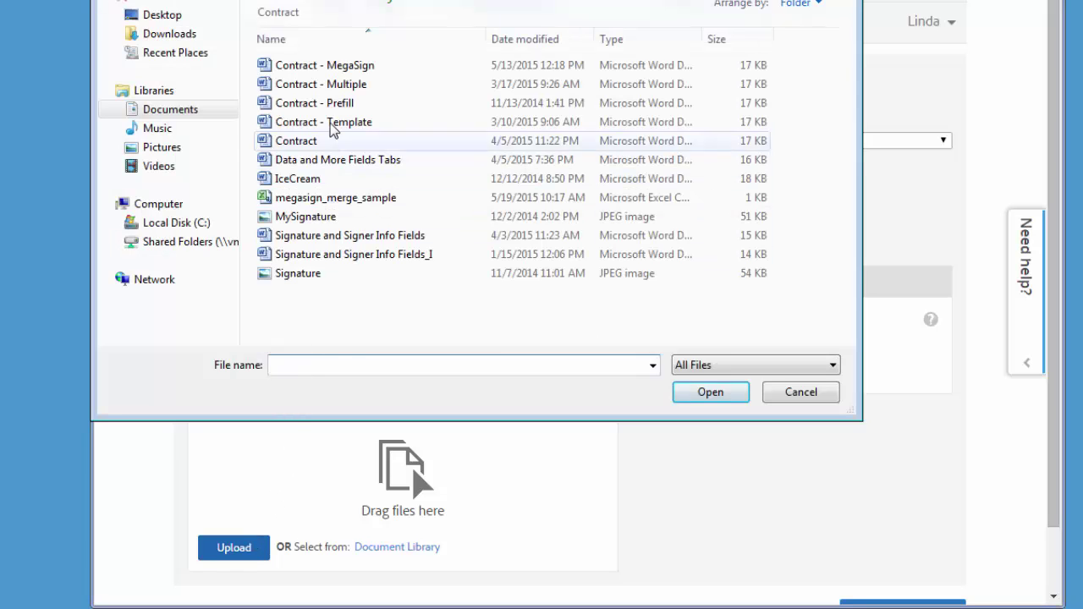
click(339, 67)
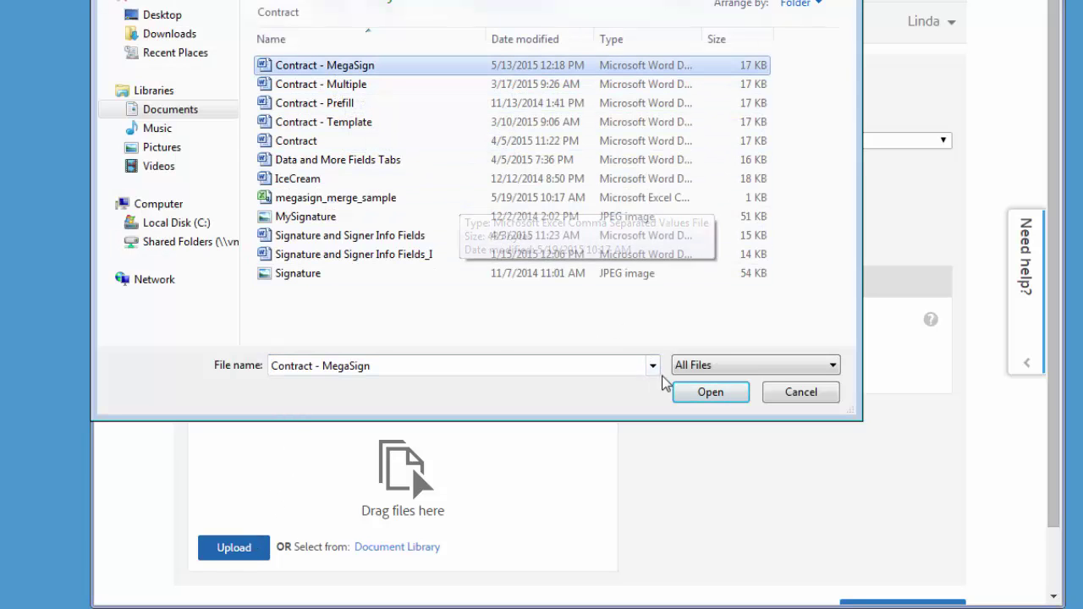
click(699, 394)
scroll(694, 443, down, 2)
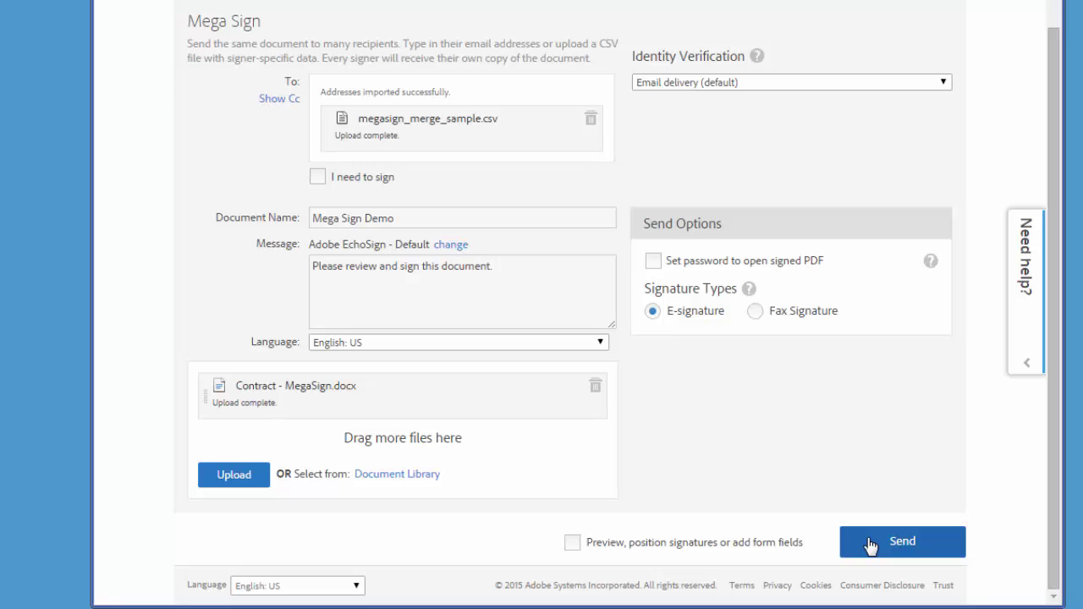
click(635, 546)
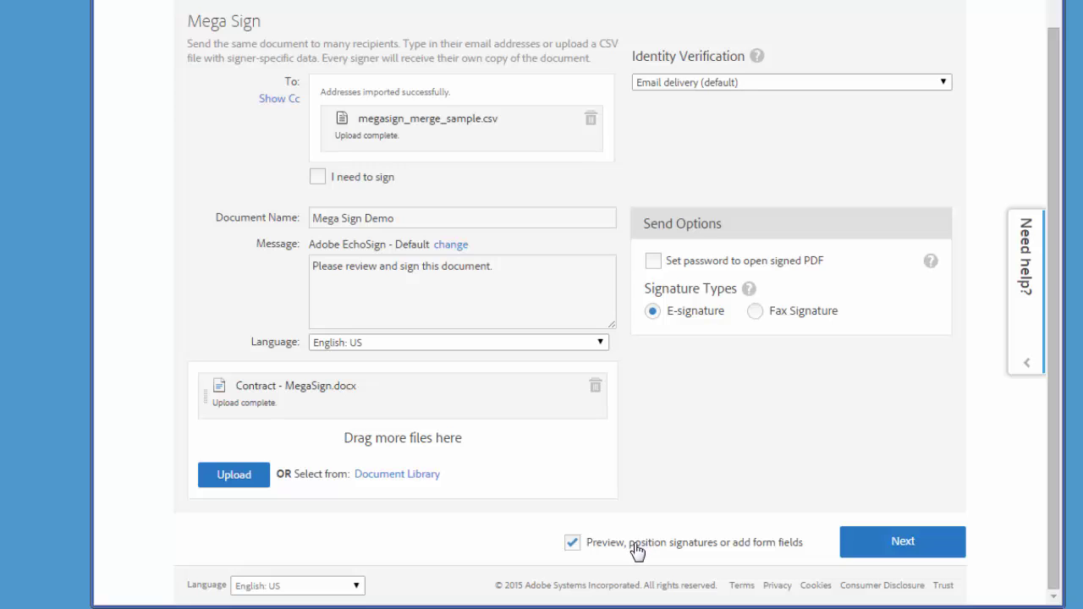
click(863, 552)
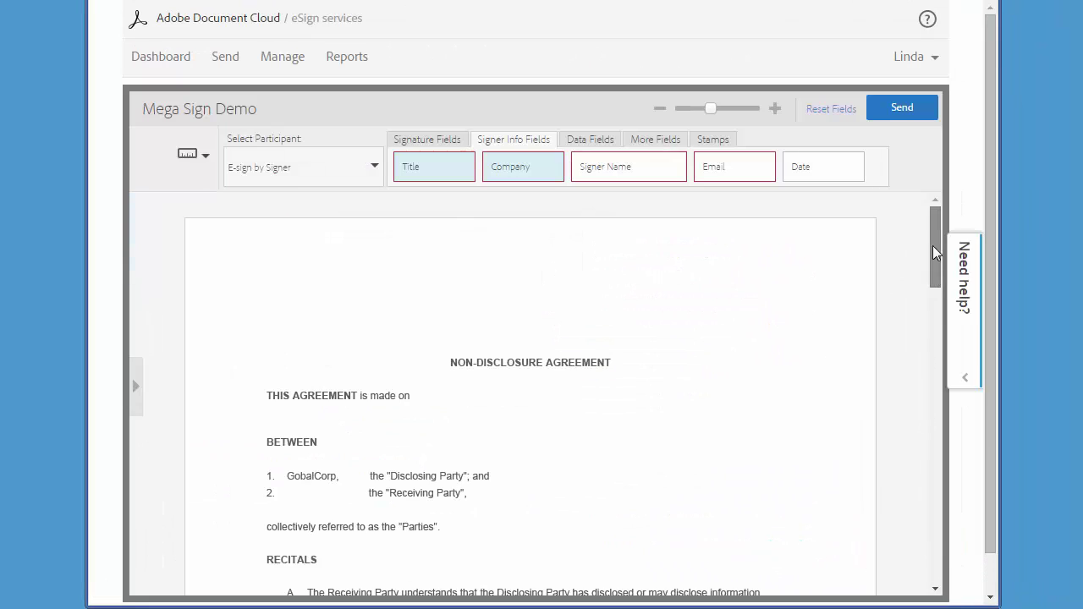
- Place Signature, Title, Full Name and Company fields on their contract lines and send the agreement
drag(934, 252, 935, 339)
click(431, 140)
mouse_move(442, 165)
mouse_down()
mouse_move(361, 419)
mouse_move(383, 444)
mouse_up()
click(485, 142)
mouse_move(434, 167)
mouse_down()
mouse_move(395, 404)
mouse_move(346, 511)
mouse_up()
drag(584, 174, 347, 479)
drag(525, 479, 498, 479)
drag(508, 178, 593, 491)
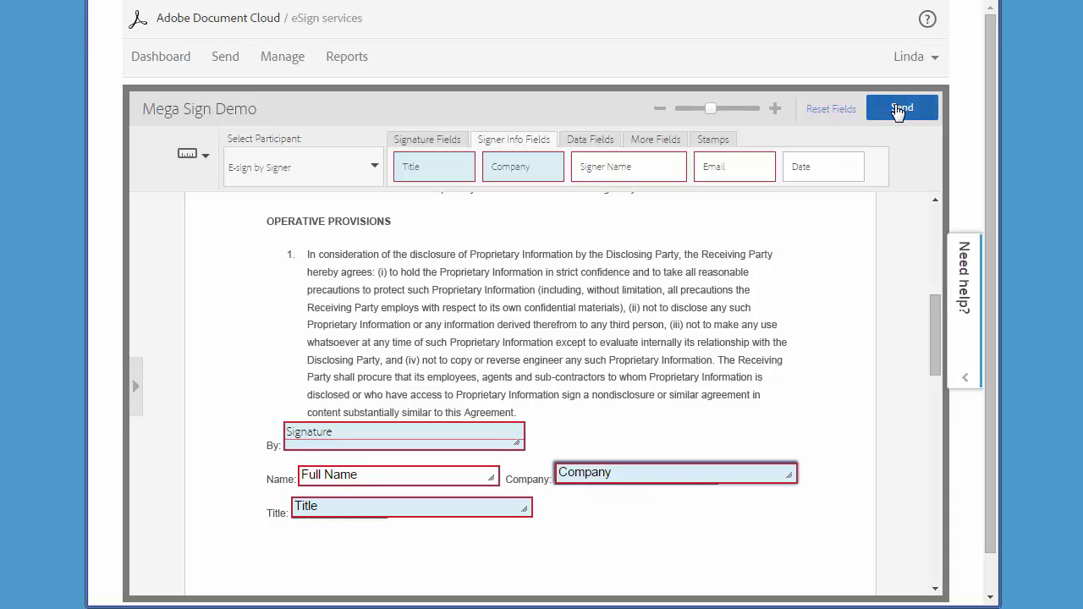
click(900, 110)
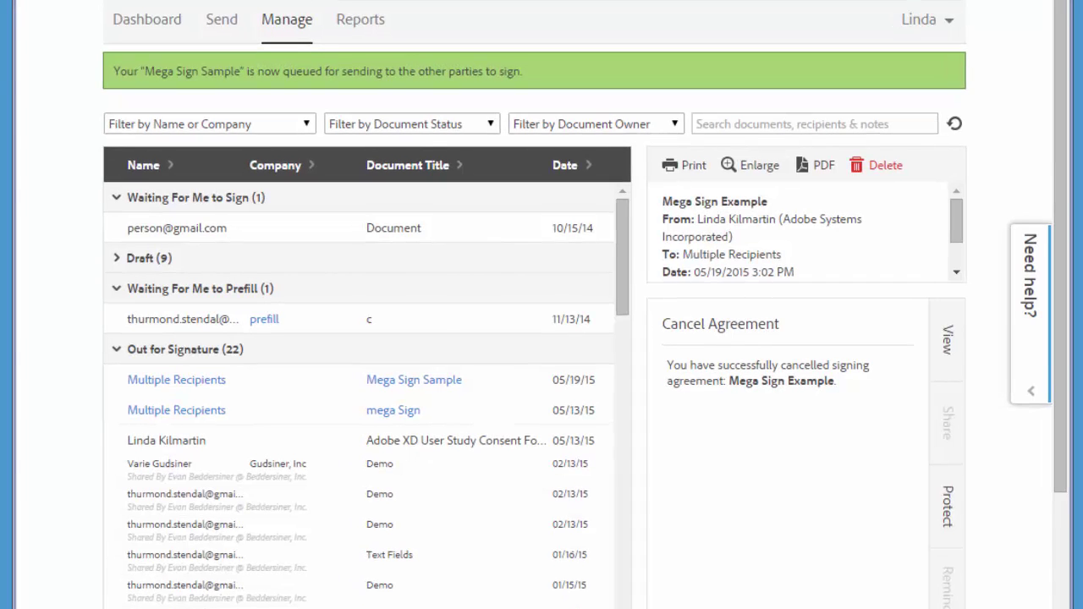
- Show the Mega Sign Sample agreement details, filtered to its four recipients
click(185, 385)
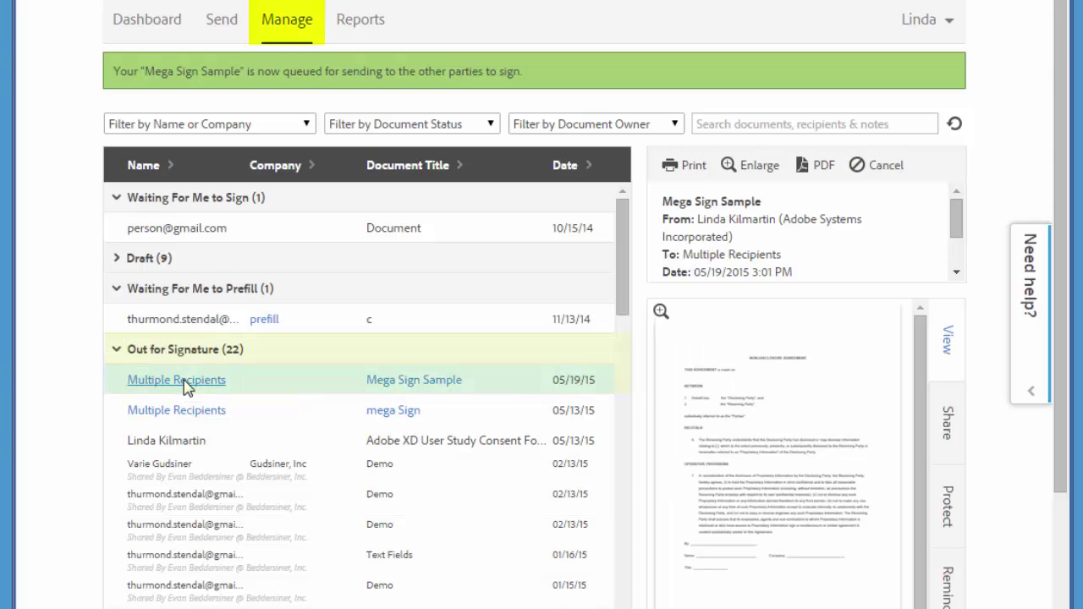
click(185, 382)
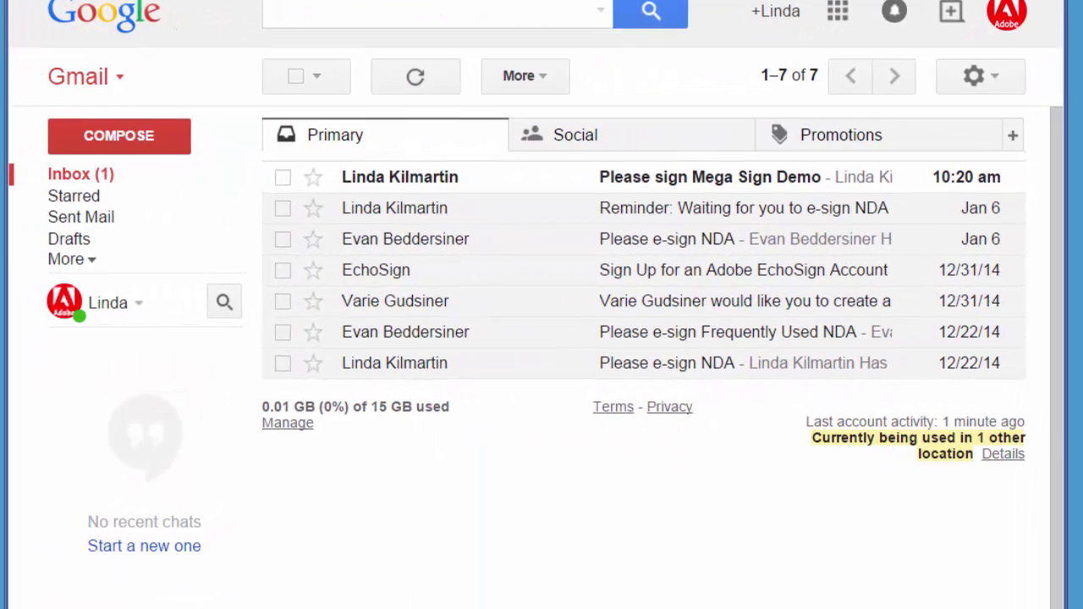
- Open the 'Please sign Mega Sign Demo' email and highlight its personalised message
click(634, 178)
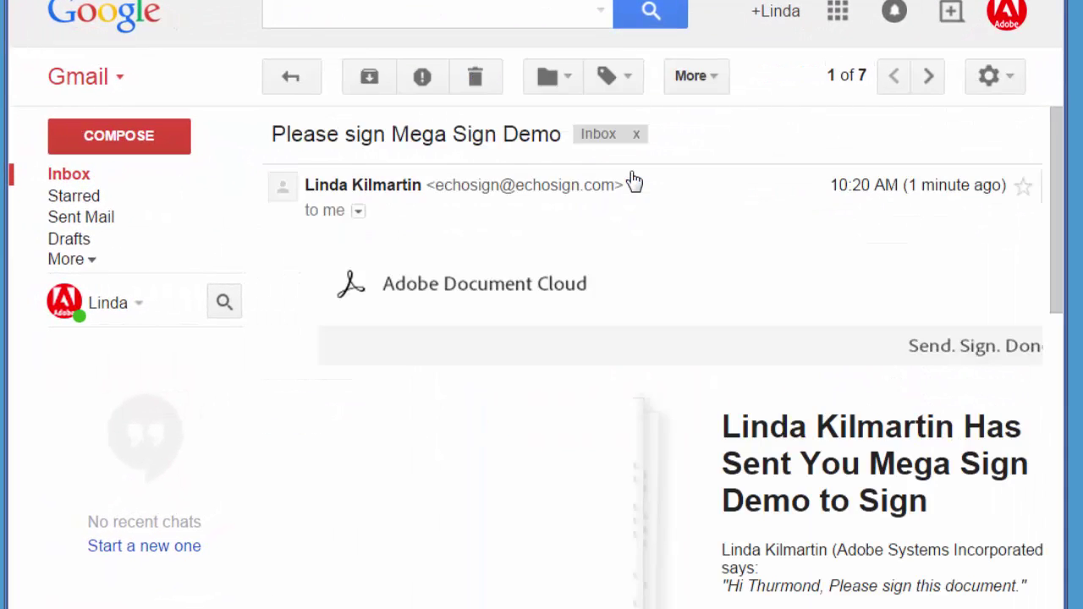
drag(1060, 211, 1065, 292)
drag(733, 386, 1025, 389)
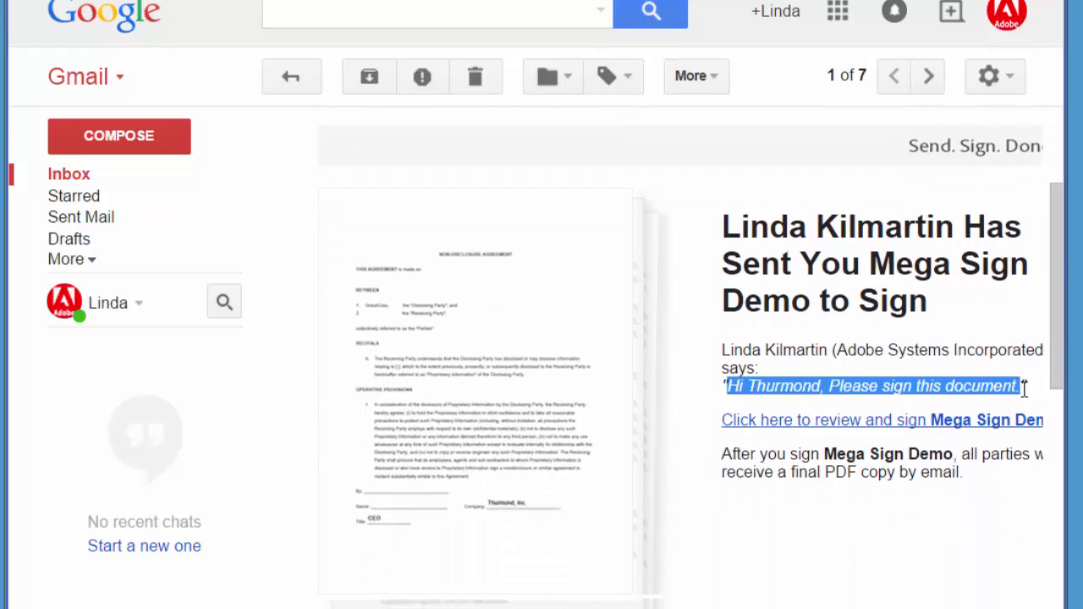
- Apply a typed signature on the By: line of Mega Sign Demo and submit it
click(965, 423)
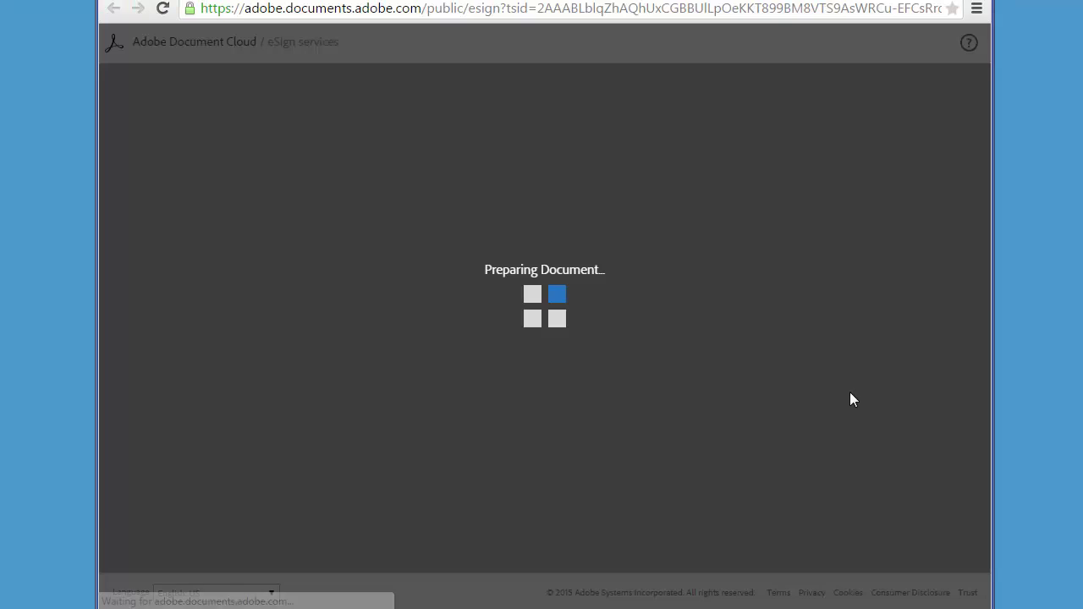
mouse_move(984, 197)
mouse_down()
mouse_move(992, 298)
mouse_move(860, 303)
mouse_up()
click(488, 375)
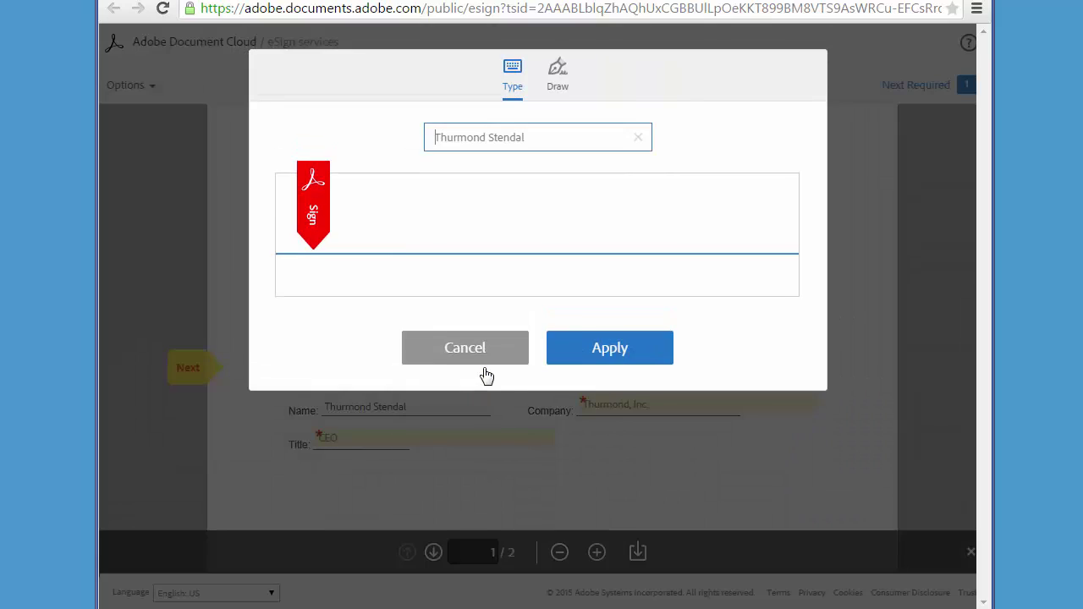
click(564, 363)
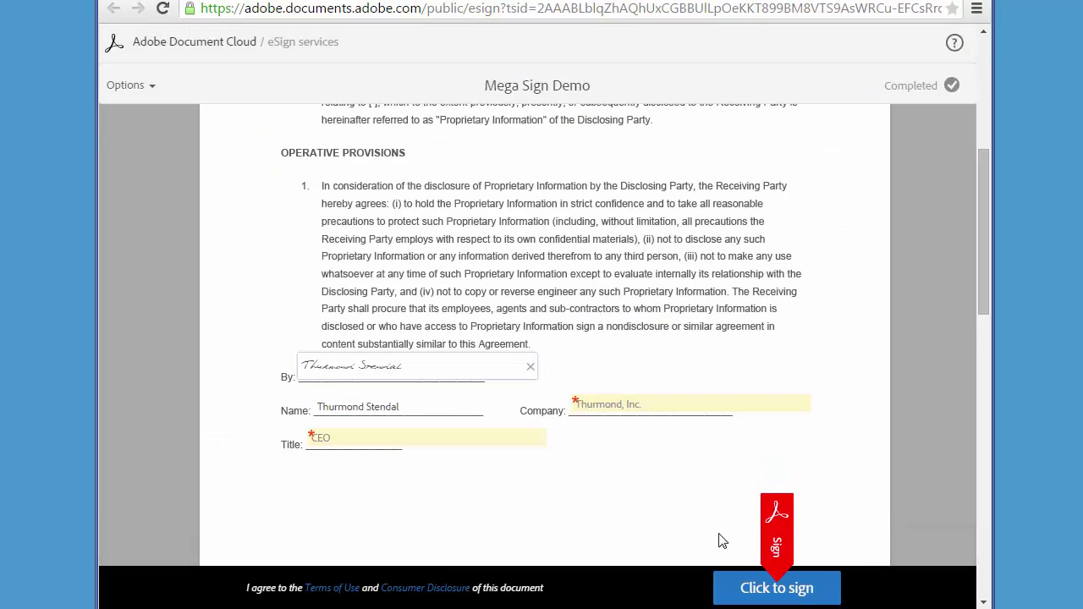
click(751, 585)
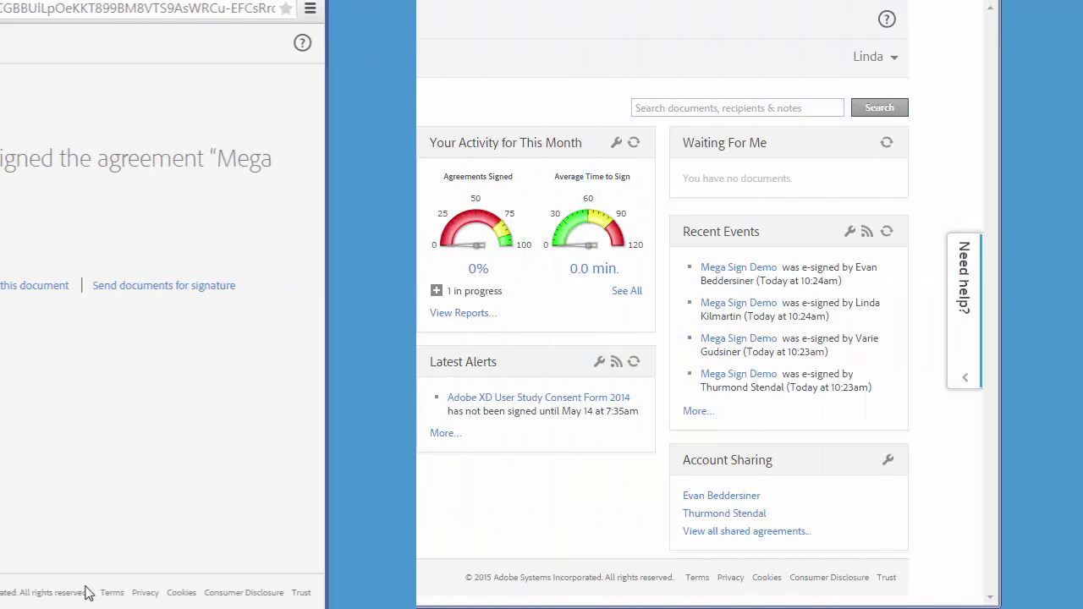